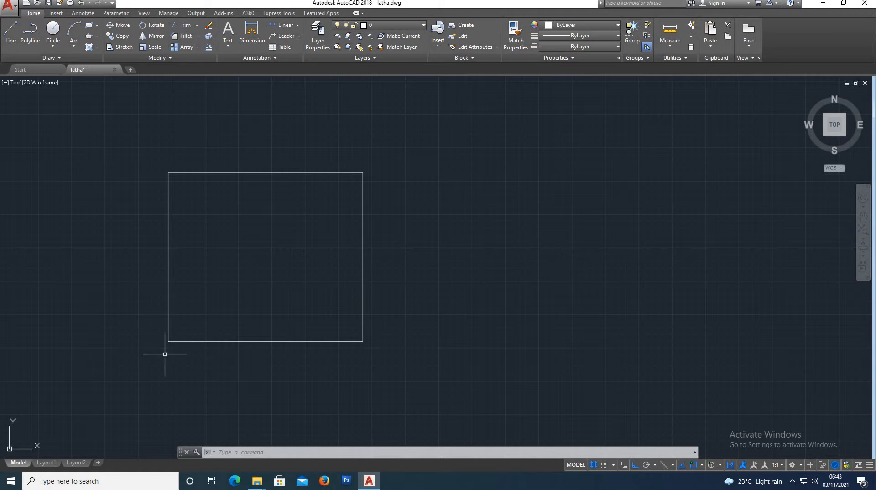
Fillet the large rectangle's lower-left corner with a 2' radius.
left_click(198, 37)
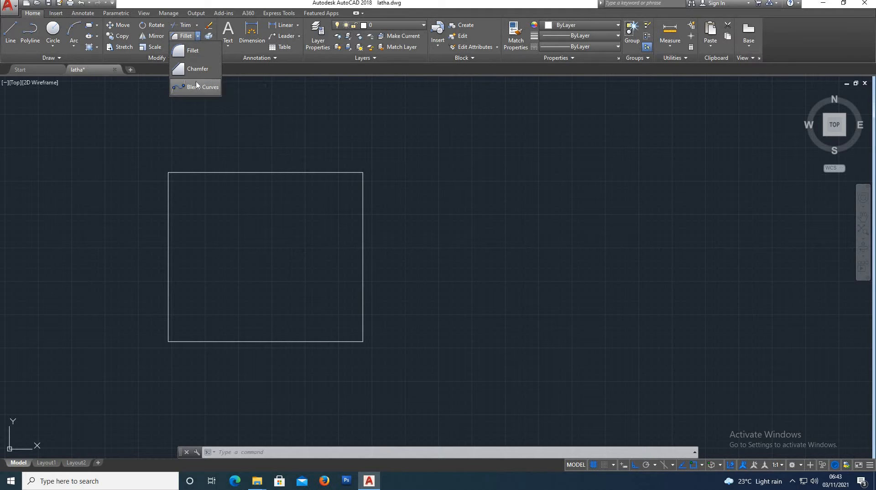
left_click(193, 52)
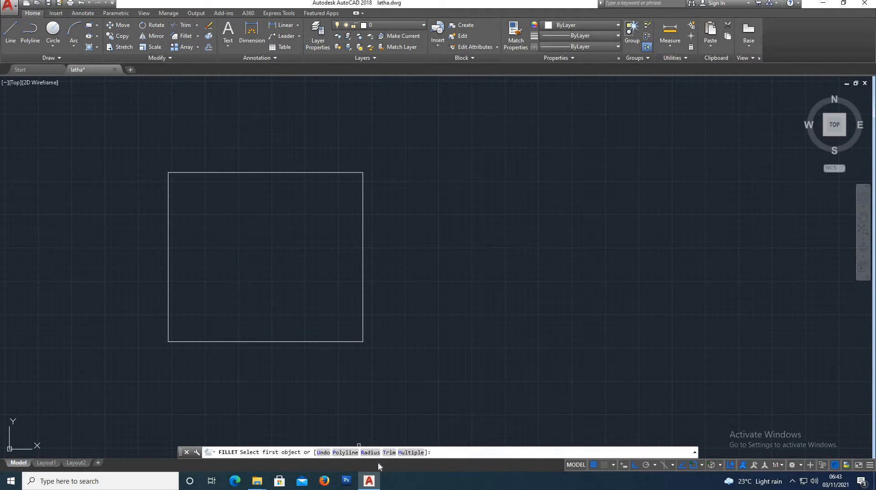
left_click(370, 453)
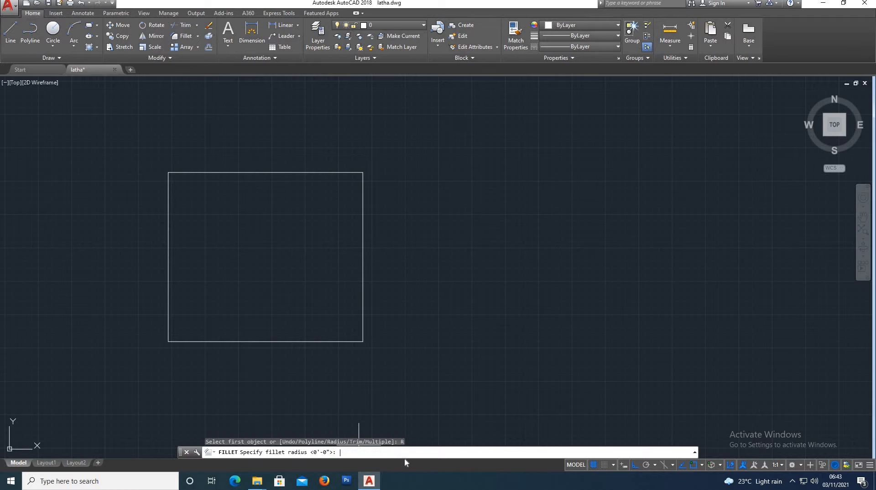
type("2'")
key("Return")
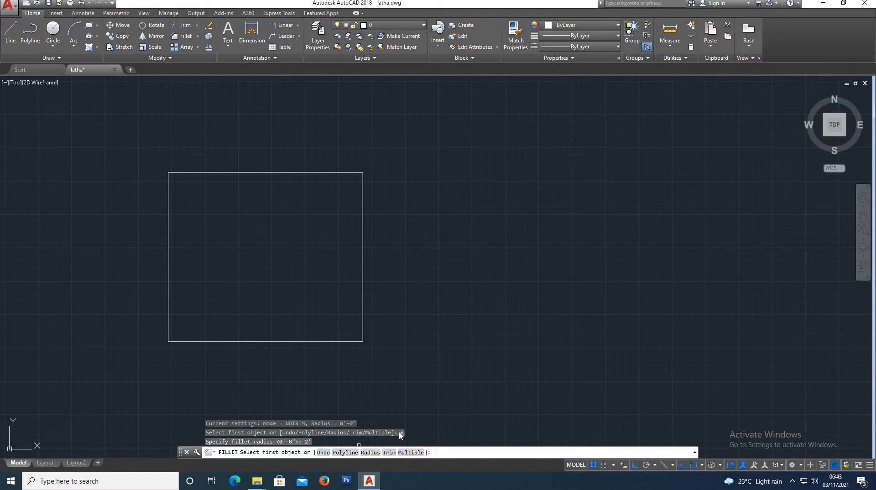
left_click(188, 342)
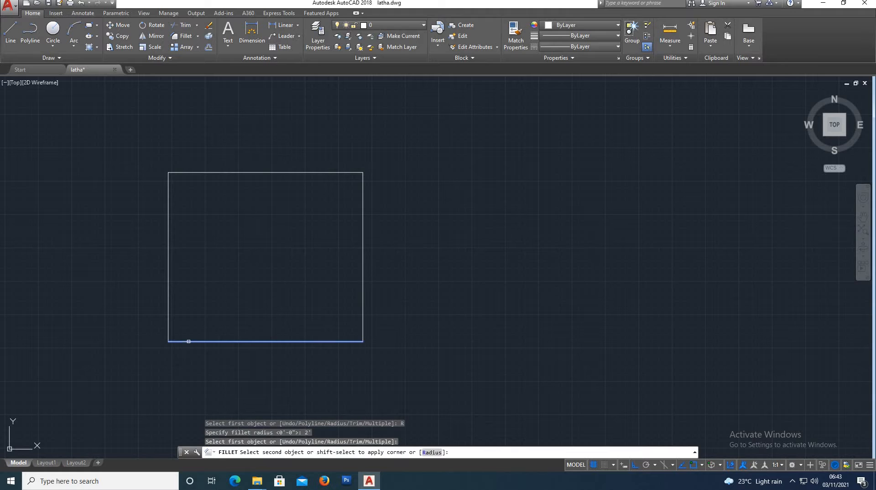
left_click(169, 311)
scroll(170, 337, "up", 4)
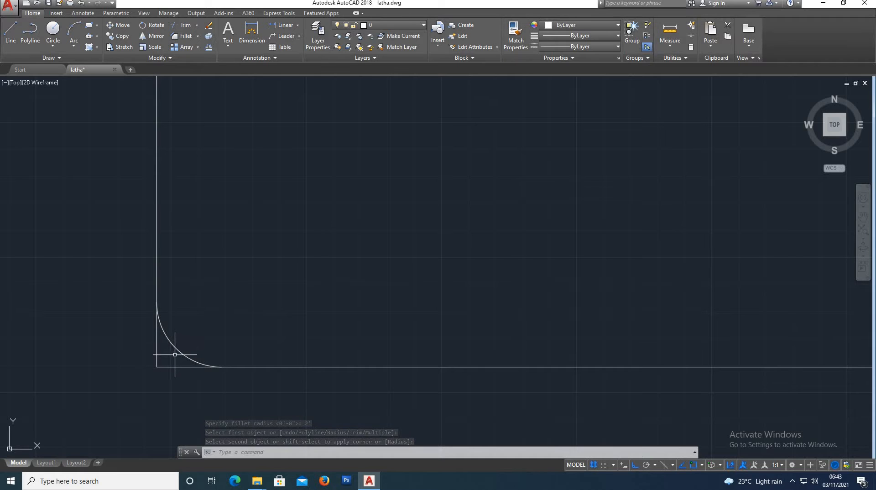
scroll(160, 368, "down", 4)
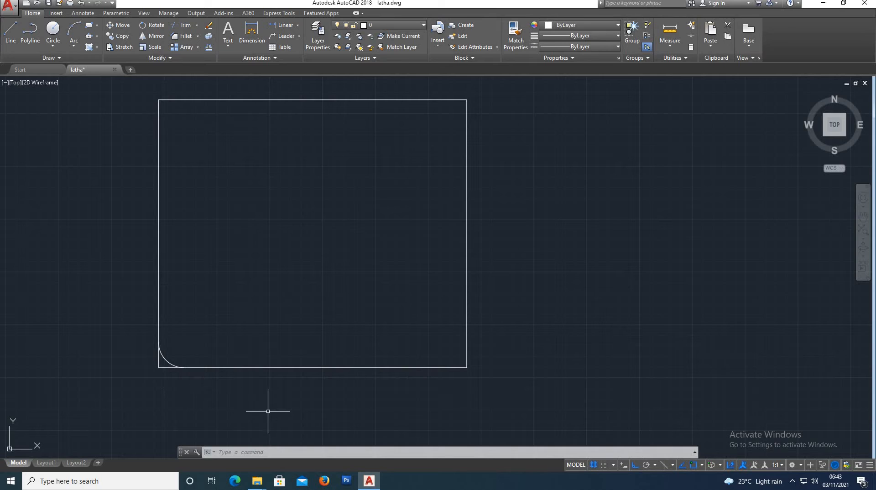
Fillet the large rectangle's lower-right corner with the Trim mode set to Trim, using the current radius.
left_click(182, 37)
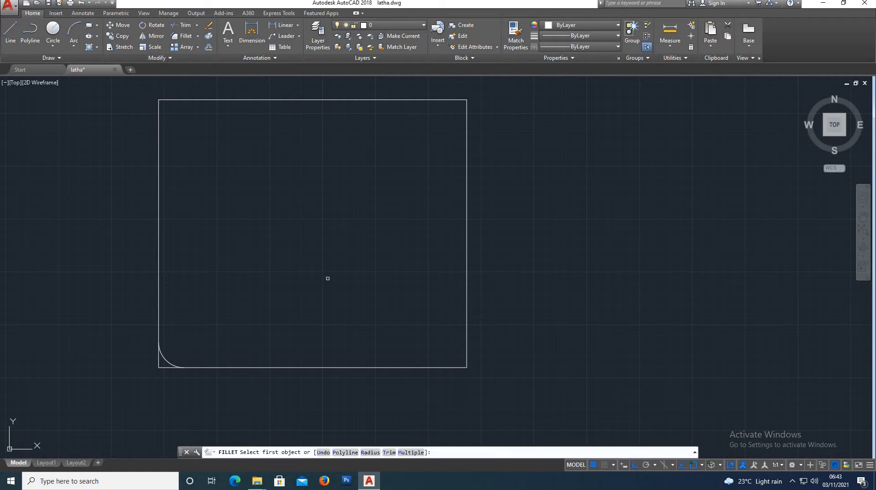
left_click(388, 453)
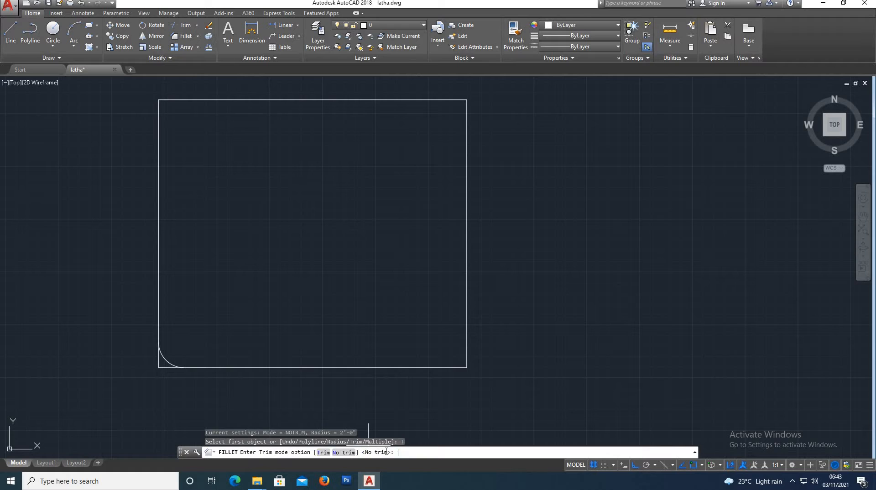
left_click(323, 452)
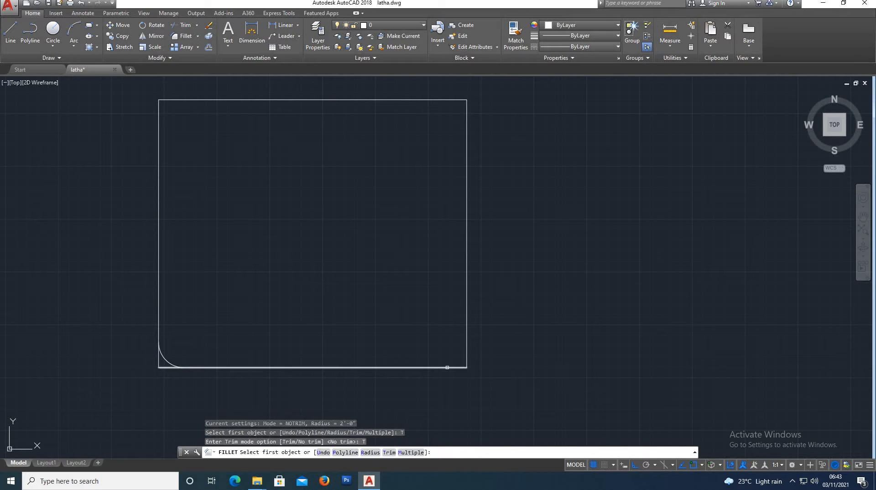
left_click(447, 368)
left_click(466, 354)
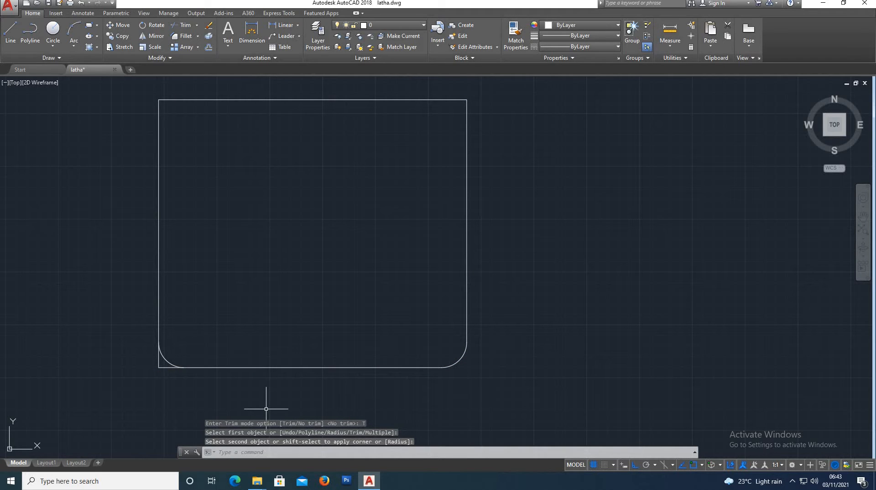
Chamfer the large rectangle's upper-right corner with both chamfer distances set to 2'.
left_click(197, 36)
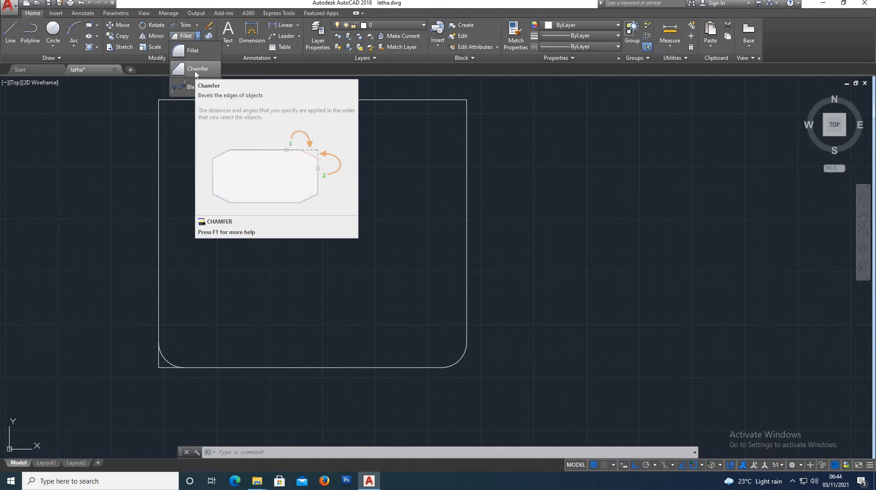
left_click(194, 69)
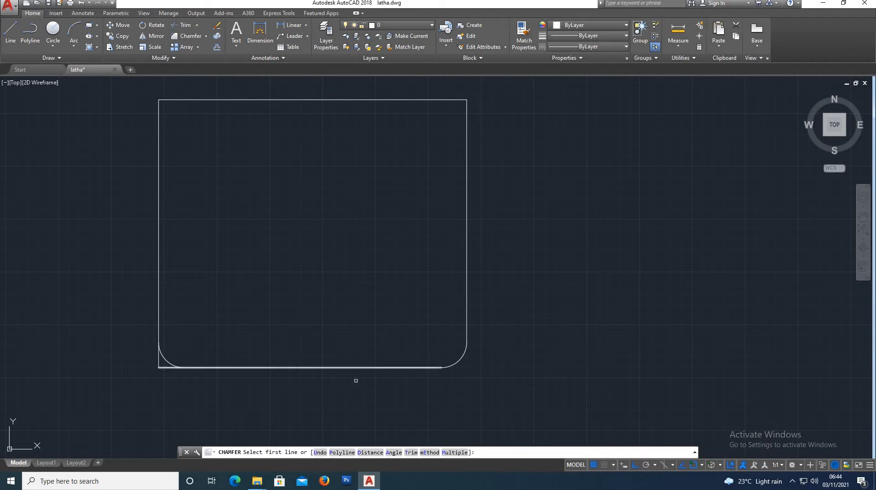
left_click(369, 453)
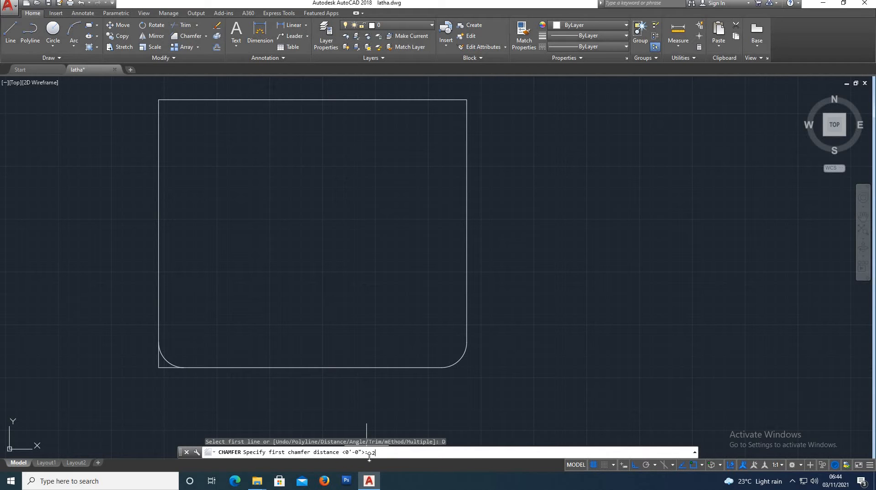
key("Return")
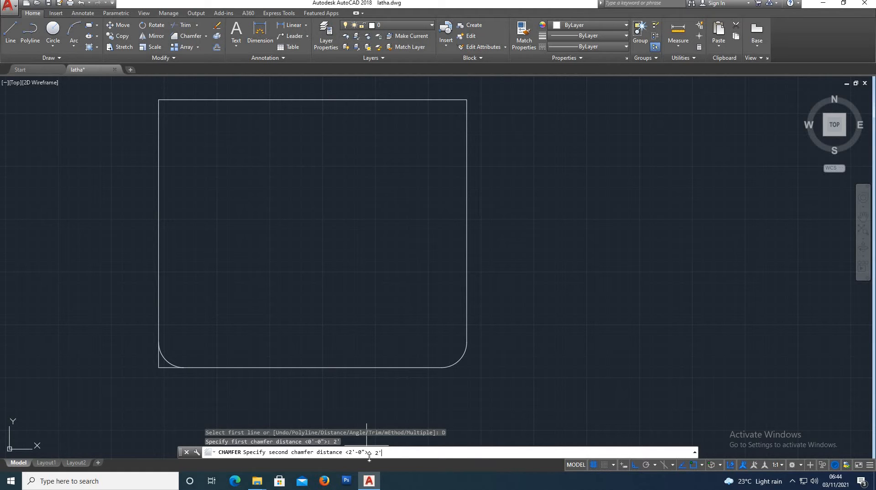
type("2'")
key("Return")
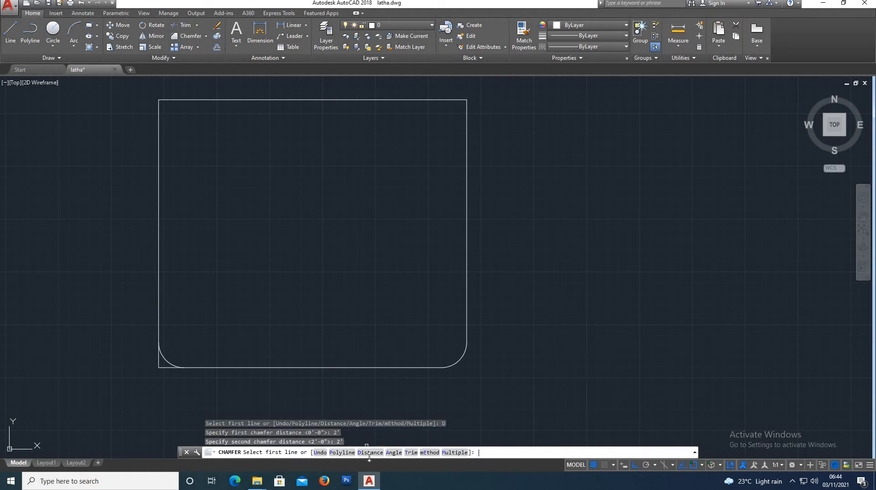
left_click(429, 99)
left_click(466, 122)
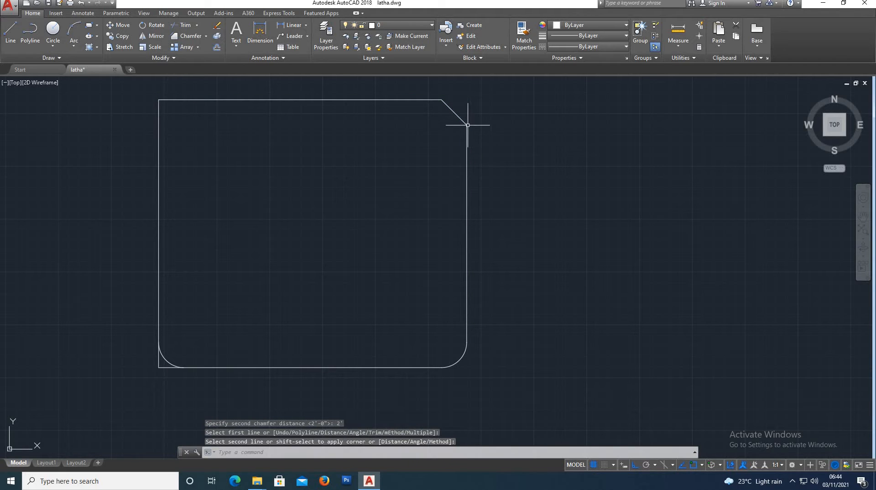
scroll(468, 130, "up", 2)
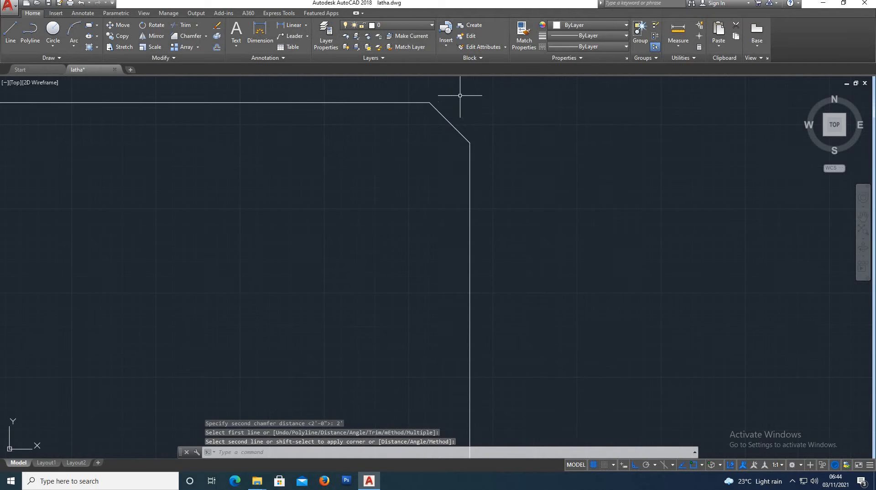
scroll(468, 146, "down", 2)
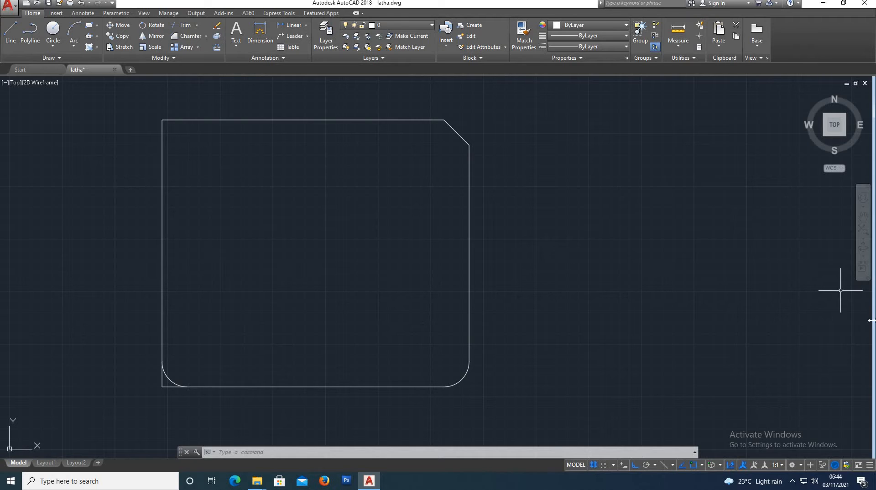
Draw a small four-line box beside the large rectangle, leaving its upper-left corner open, with a top line about 7' long.
type("l")
key("Return")
left_click(527, 294)
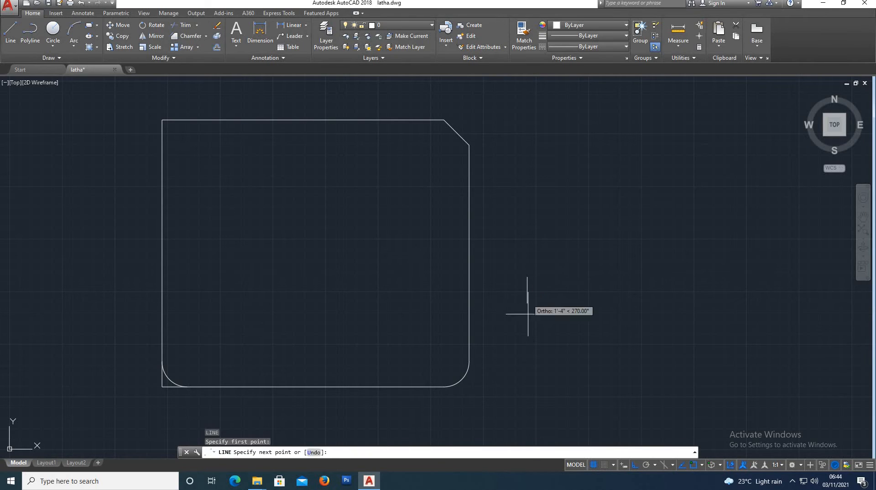
left_click(527, 366)
left_click(640, 367)
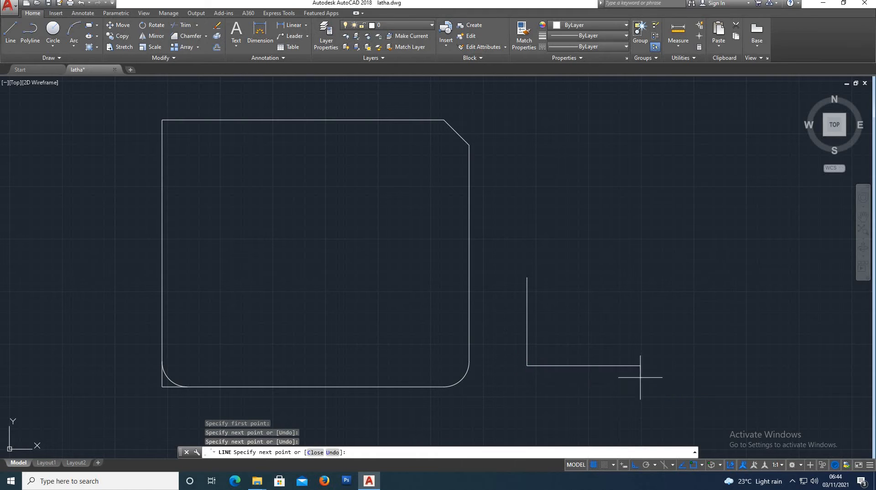
left_click(639, 273)
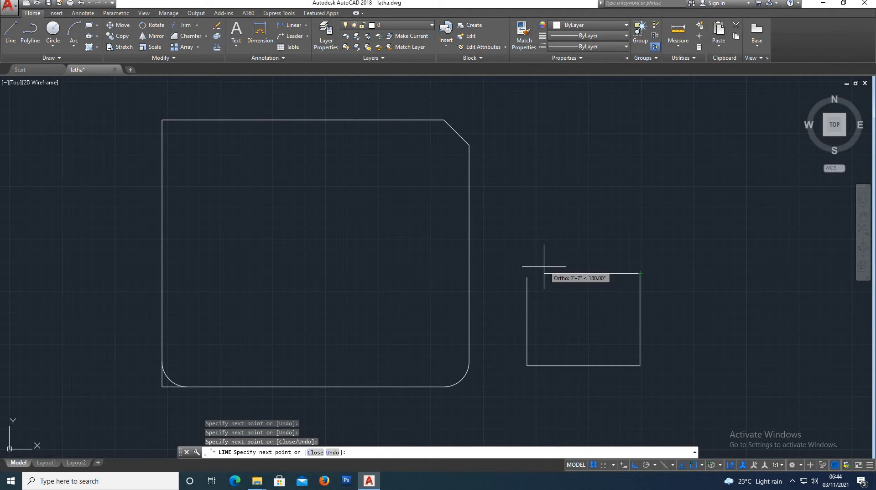
key("ctrl+z")
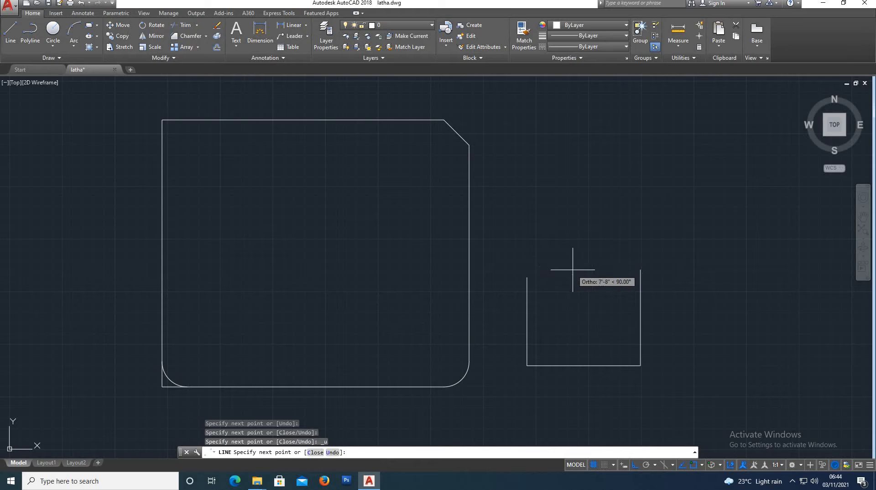
left_click(559, 261)
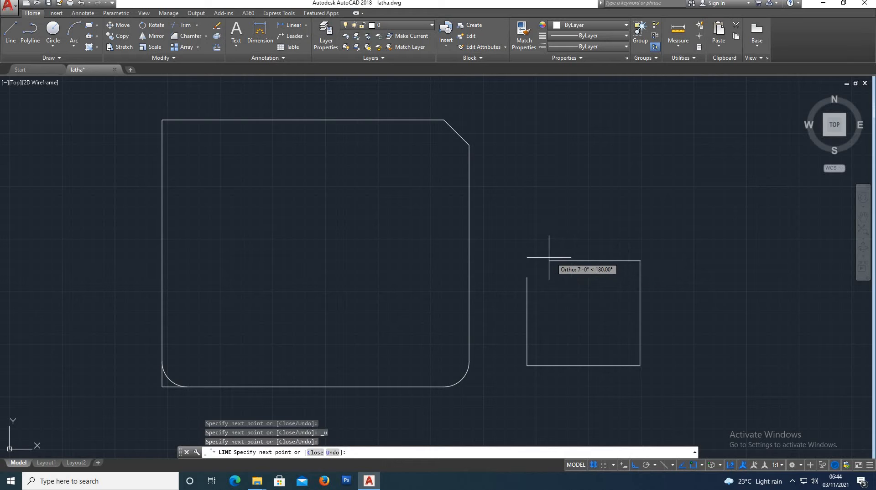
key("Escape")
Join the small box's open upper-left corner with a Fillet, accepting the 2' radius.
scroll(579, 268, "up", 4)
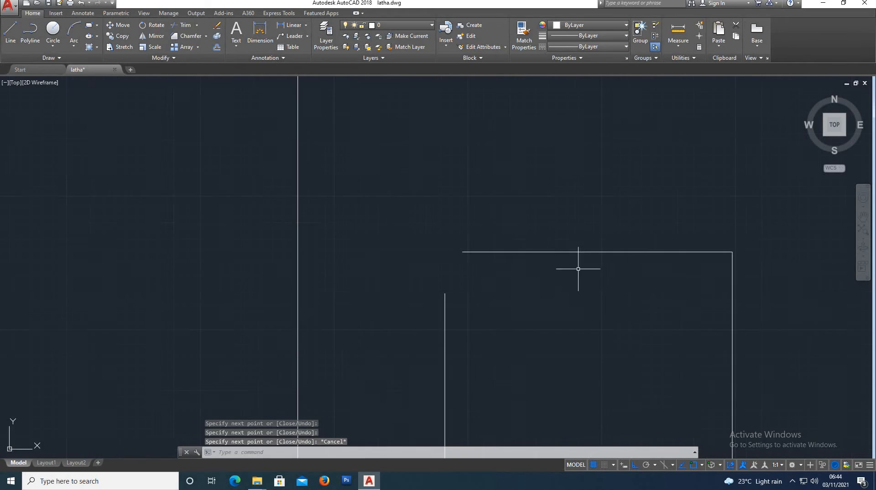
scroll(468, 295, "down", 2)
scroll(467, 296, "up", 2)
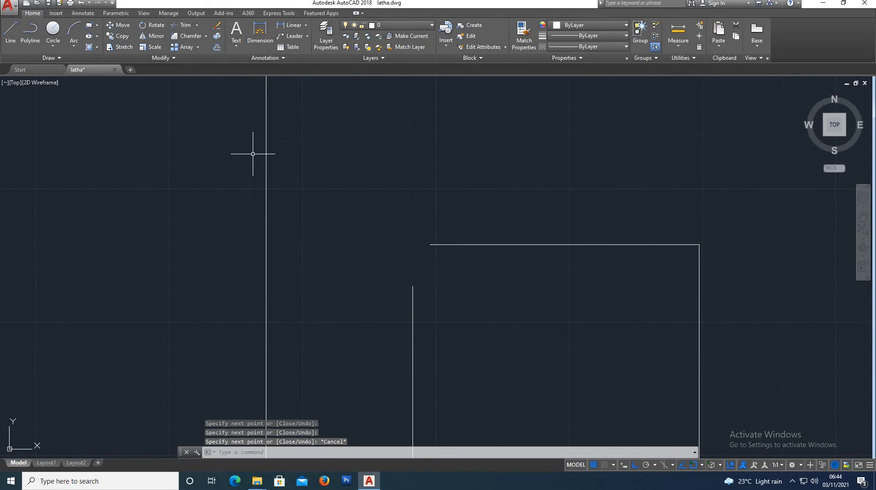
left_click(206, 37)
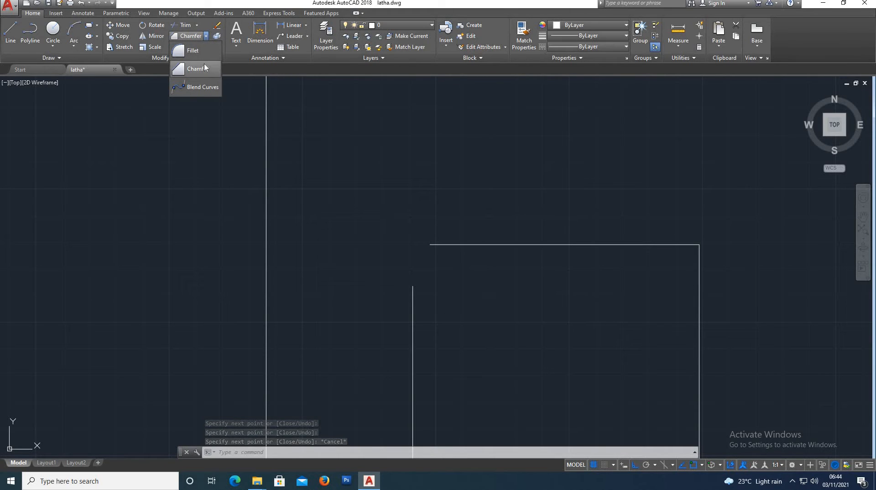
left_click(204, 54)
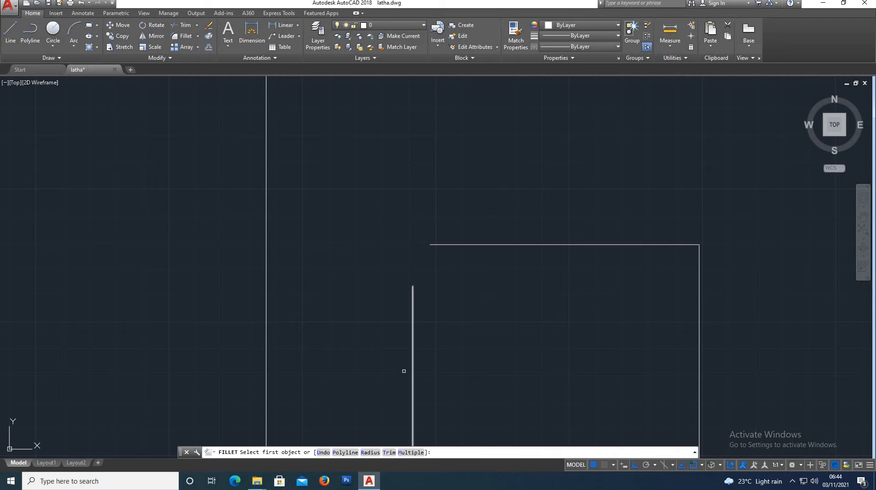
left_click(369, 453)
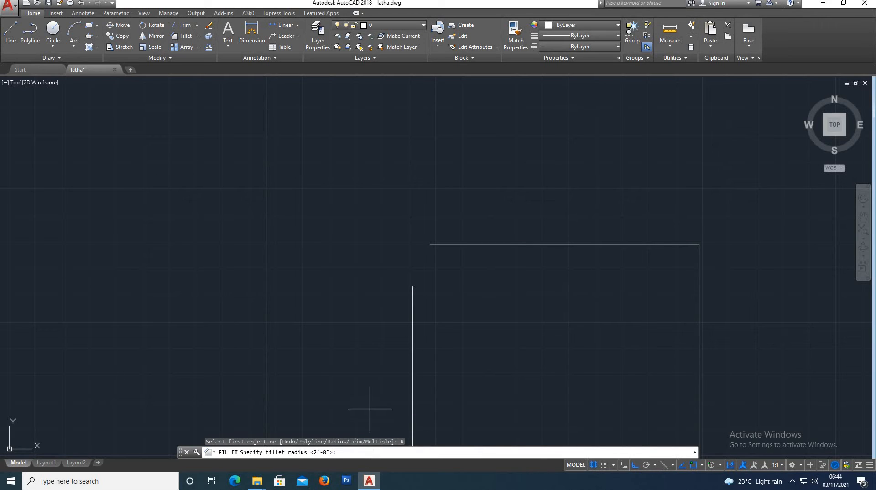
key("Return")
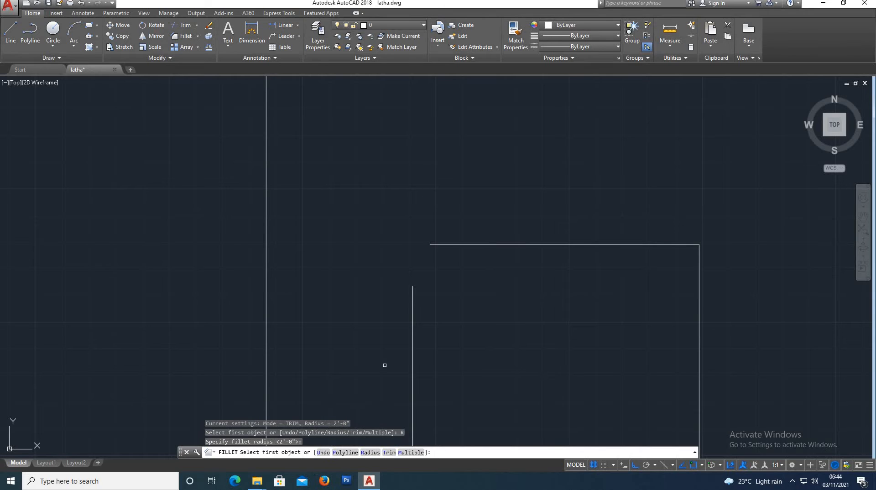
left_click(414, 322)
left_click(441, 245)
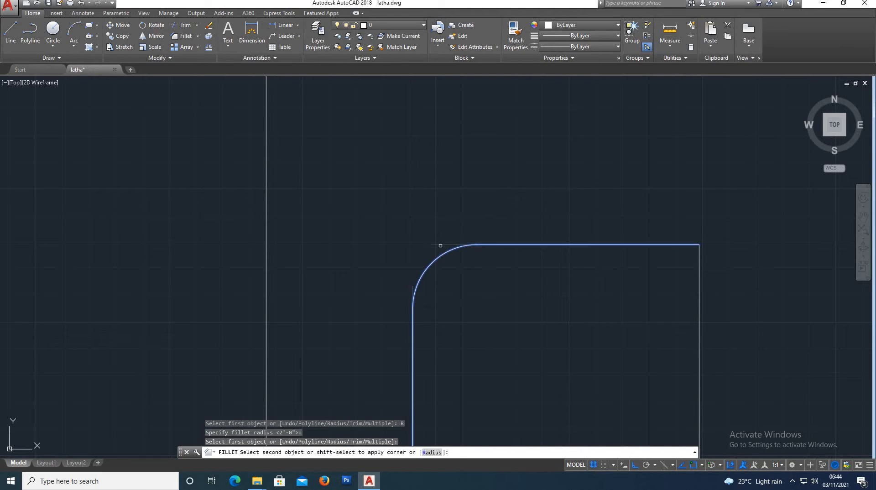
scroll(432, 232, "down", 4)
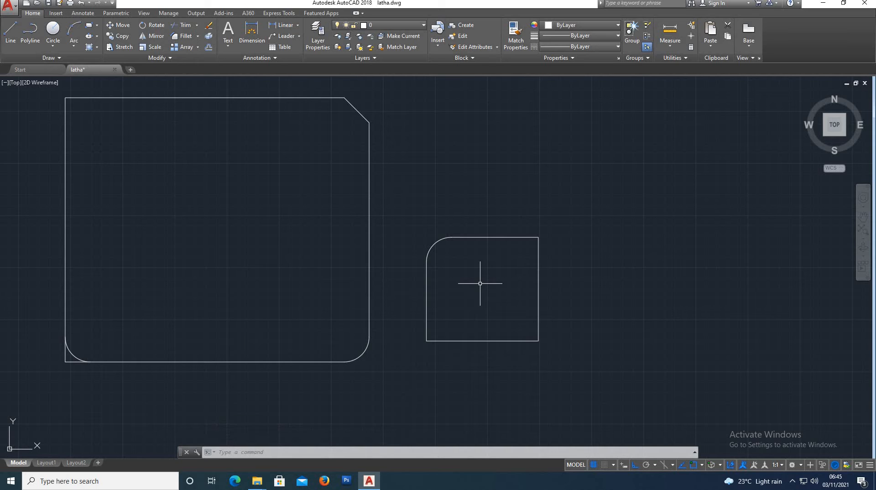
scroll(135, 187, "down", 2)
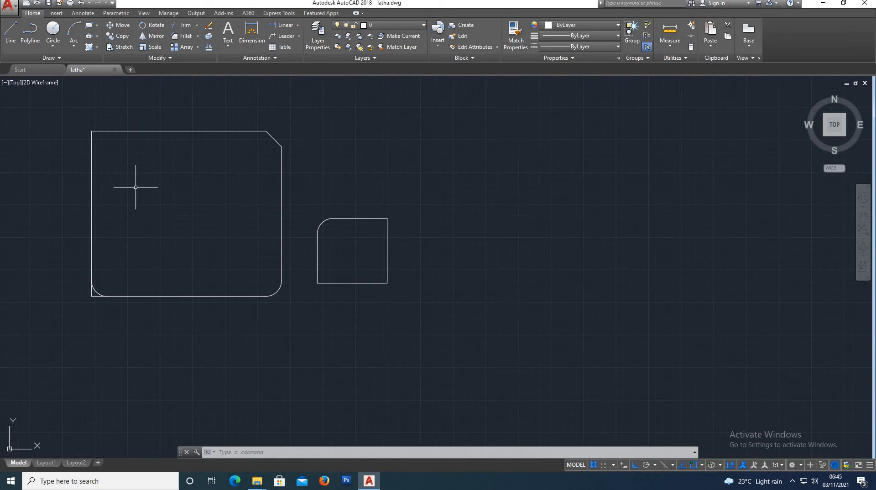
left_click(198, 36)
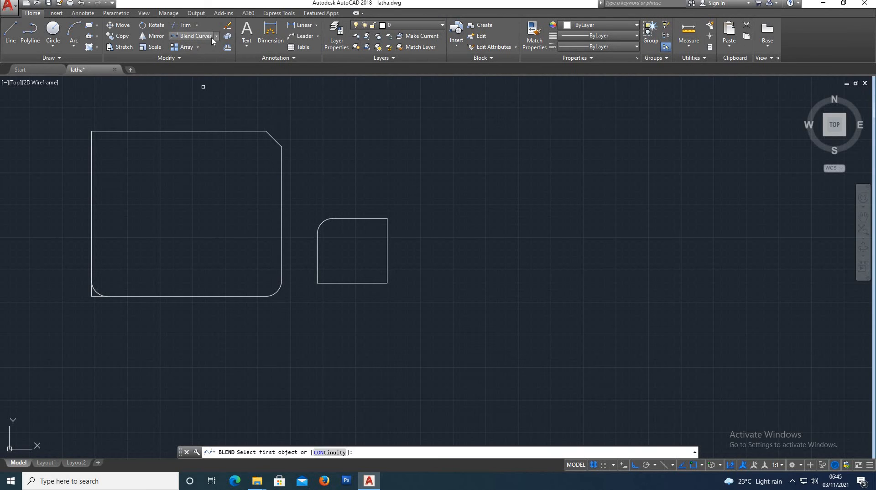
left_click(217, 36)
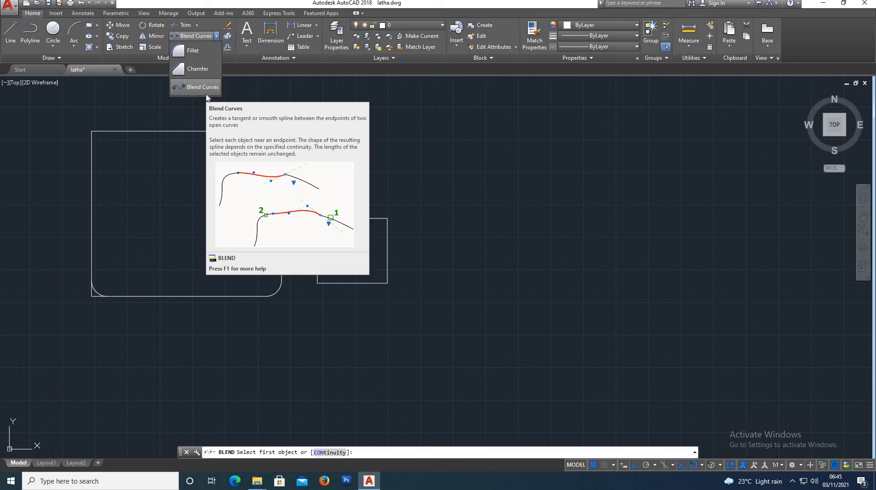
left_click(206, 94)
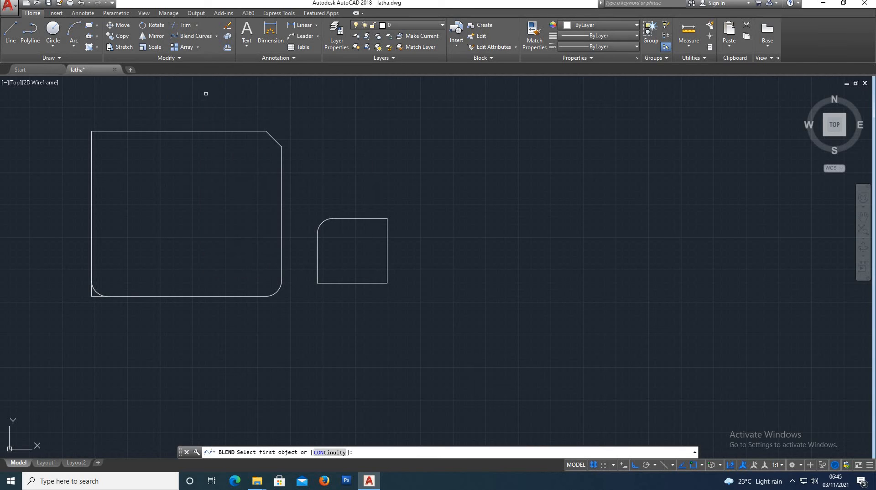
key("Escape")
Draw a single slanted line rising to the right beside the small box, with Ortho switched off.
type("l")
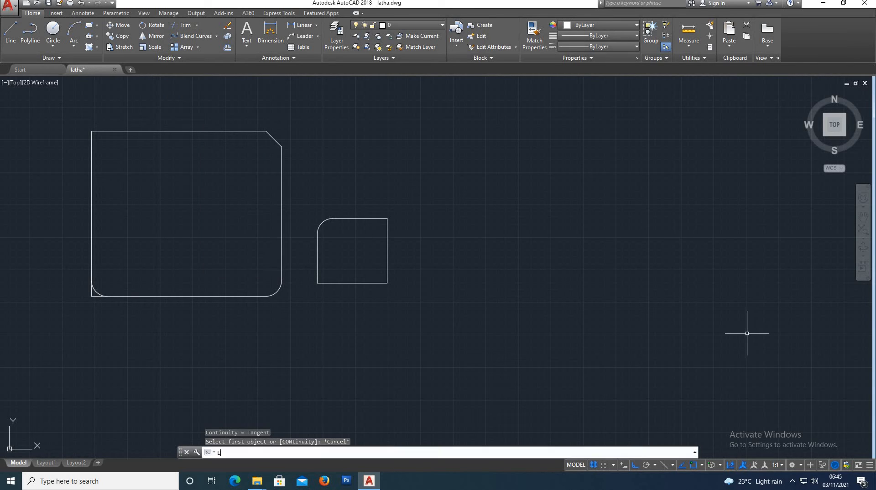
key("Return")
left_click(428, 335)
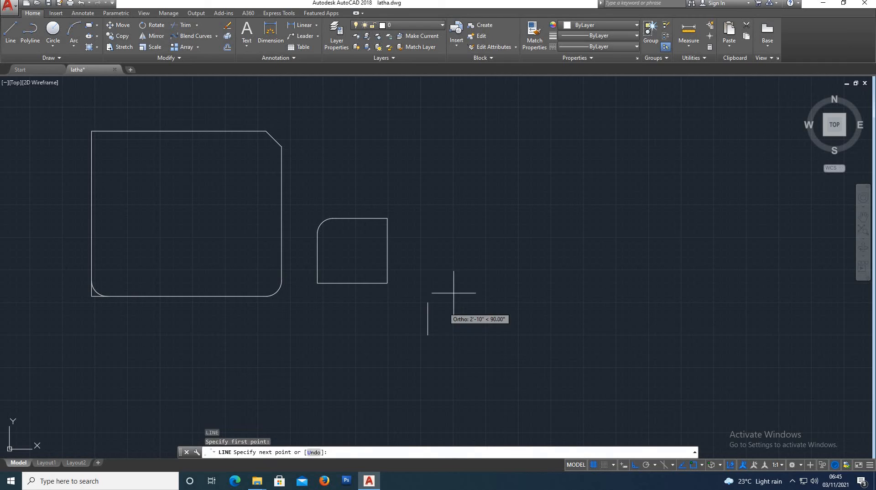
key("F8")
left_click(498, 246)
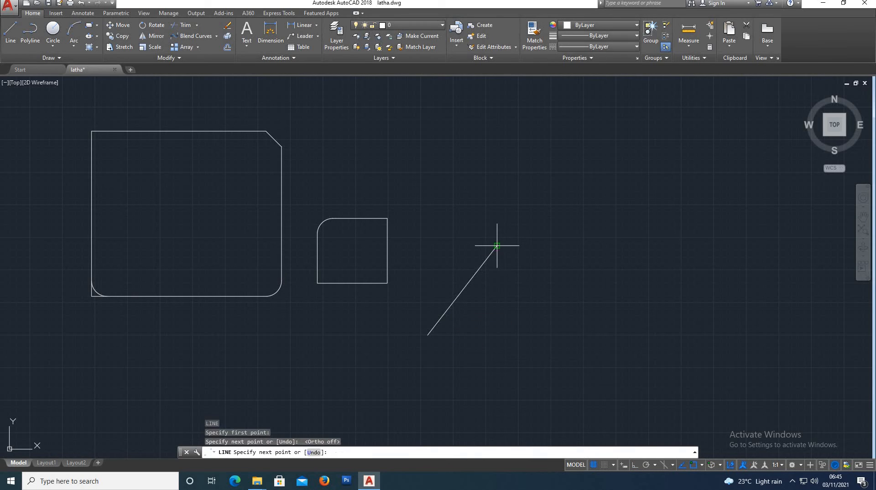
key("Return")
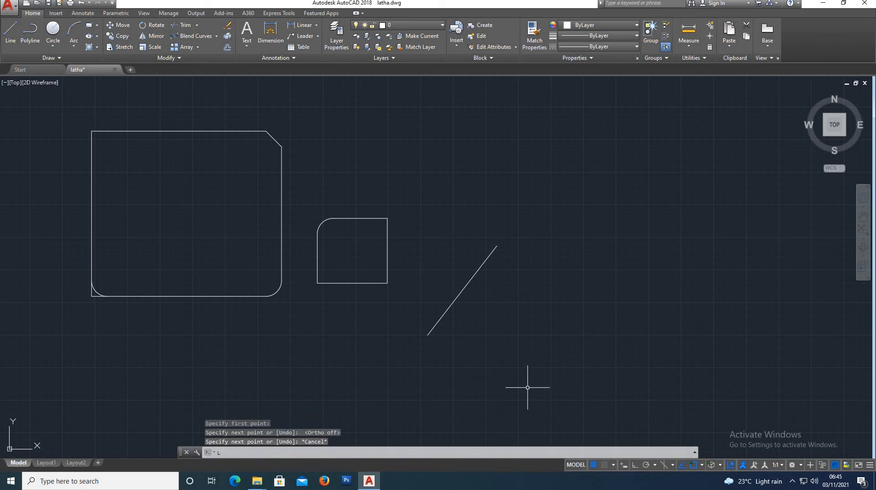
Draw a shorter, roughly parallel slanted line below and to the right of the first slanted line.
key("Return")
left_click(484, 369)
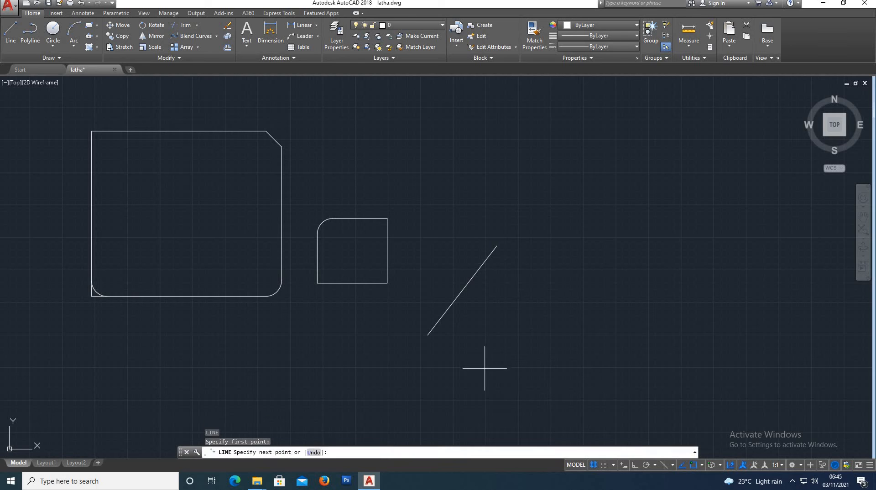
left_click(520, 318)
key("Return")
scroll(548, 324, "down", 4)
scroll(548, 337, "up", 4)
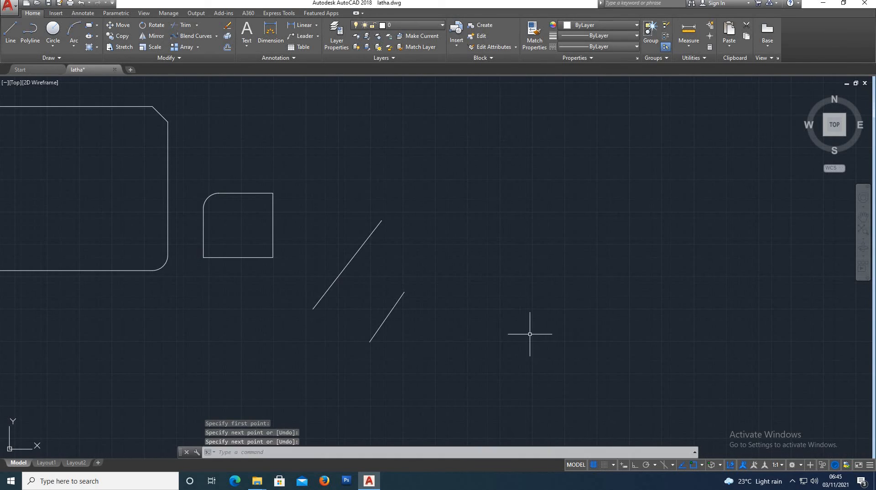
key("Return")
left_click(404, 292)
key("Escape")
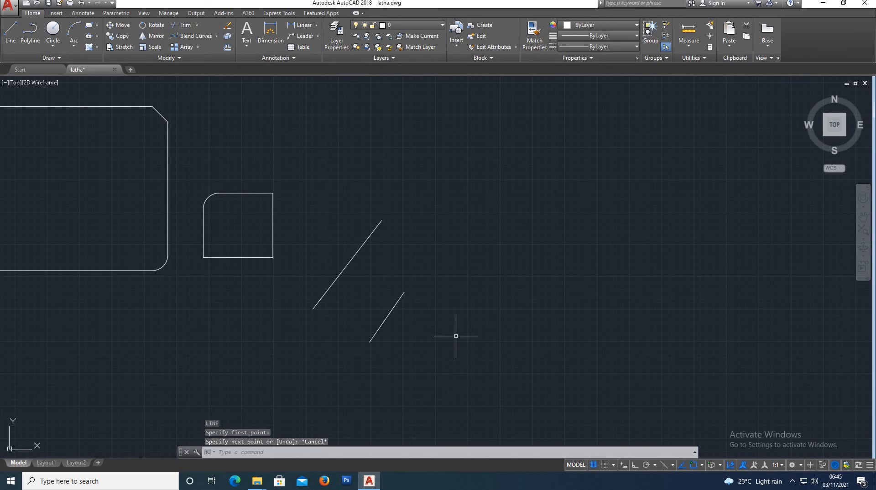
Draw a third separate slanted line to the right of the first pair, leaving a clear gap between them.
type("L")
key("Return")
left_click(455, 359)
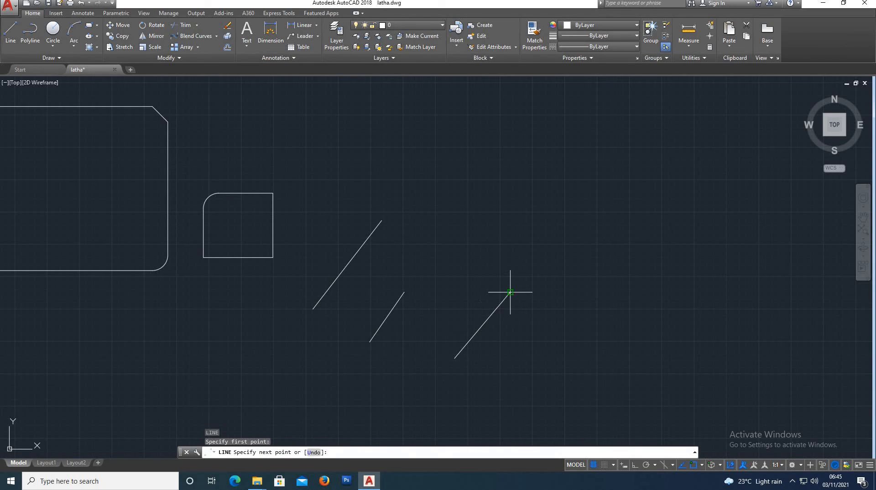
left_click(510, 292)
key("Escape")
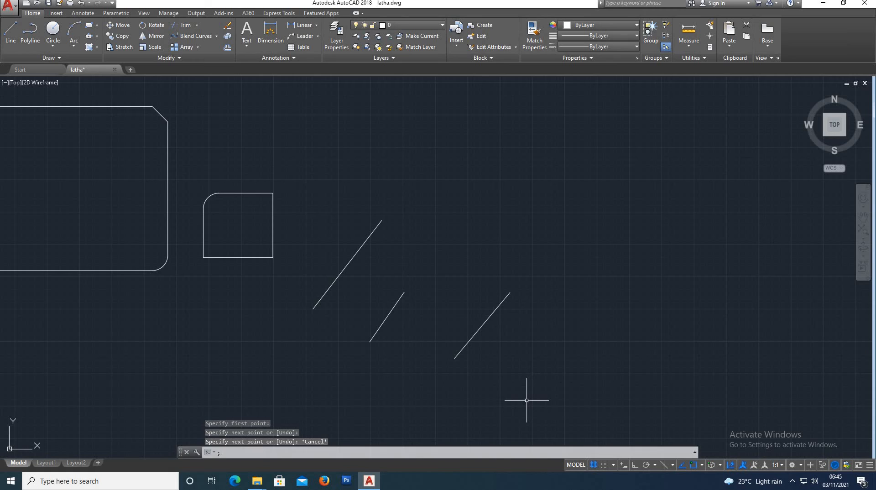
Draw a fourth, steeper line just right of the third, with both its ends slightly lower, to form a second pair.
key("Escape")
type("L")
key("Return")
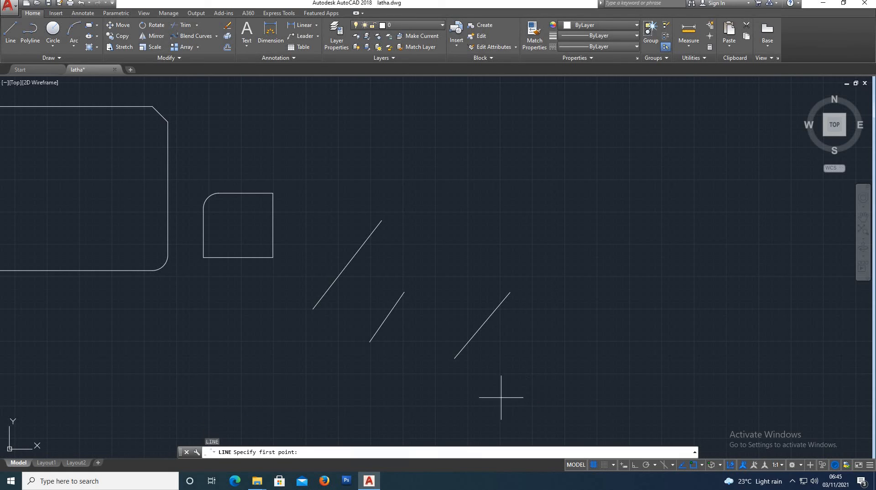
left_click(523, 382)
left_click(552, 321)
key("Escape")
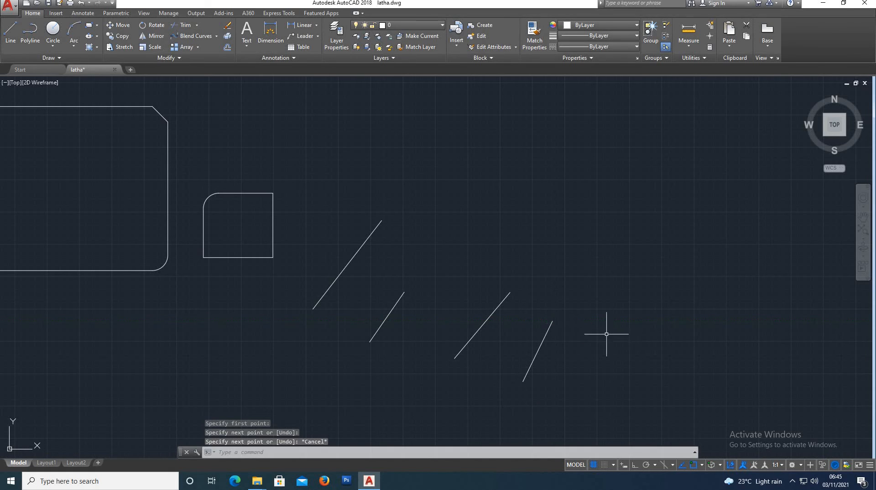
Draw a fifth, longer steep line to the right of the second pair.
type("L")
key("Return")
left_click(584, 389)
left_click(626, 268)
key("Return")
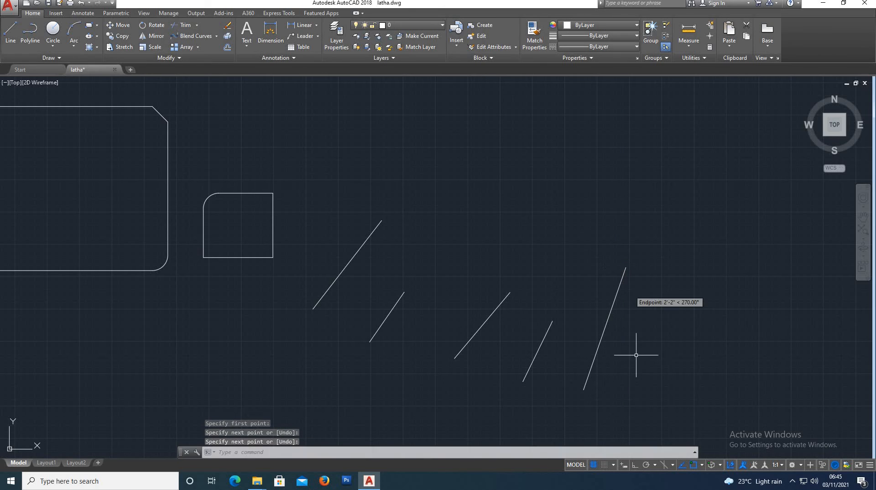
Draw a sixth, nearly vertical line to the right of the fifth, about as tall, to form a third pair.
type("L")
key("Return")
left_click(667, 384)
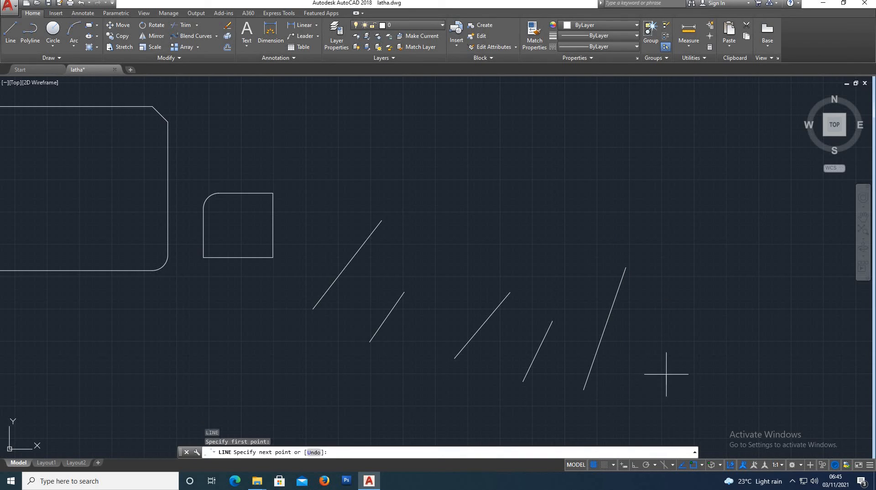
left_click(687, 267)
key("Return")
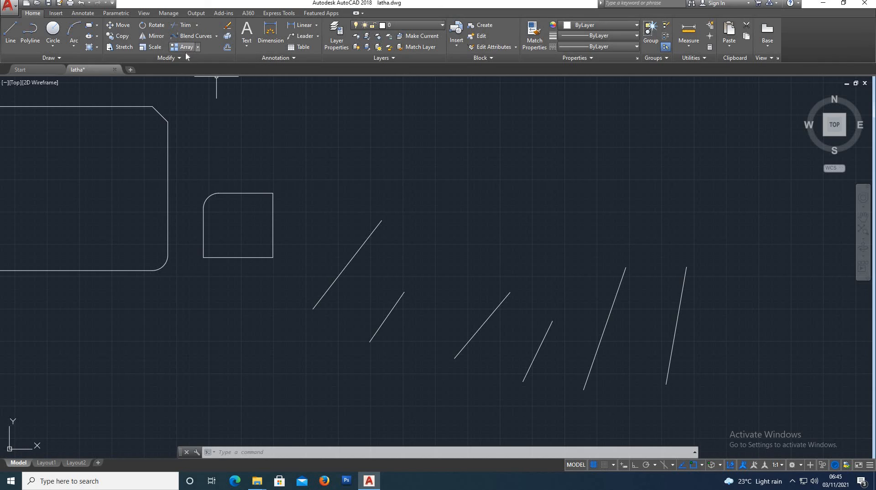
Join the upper ends of the first pair of slanted lines with Blend Curves.
left_click(217, 35)
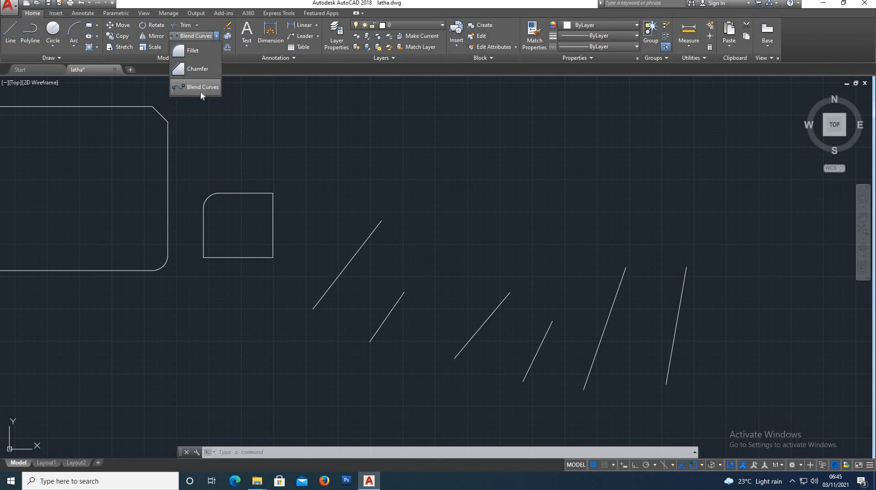
left_click(201, 87)
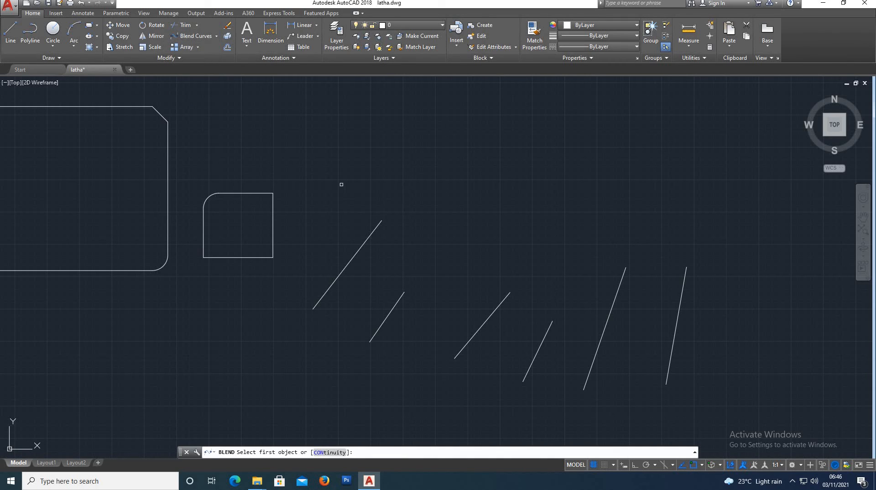
left_click(382, 222)
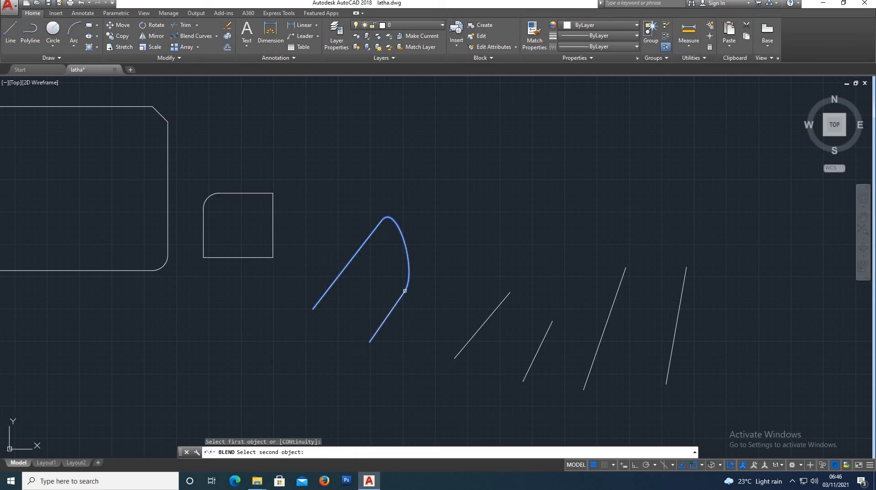
left_click(401, 289)
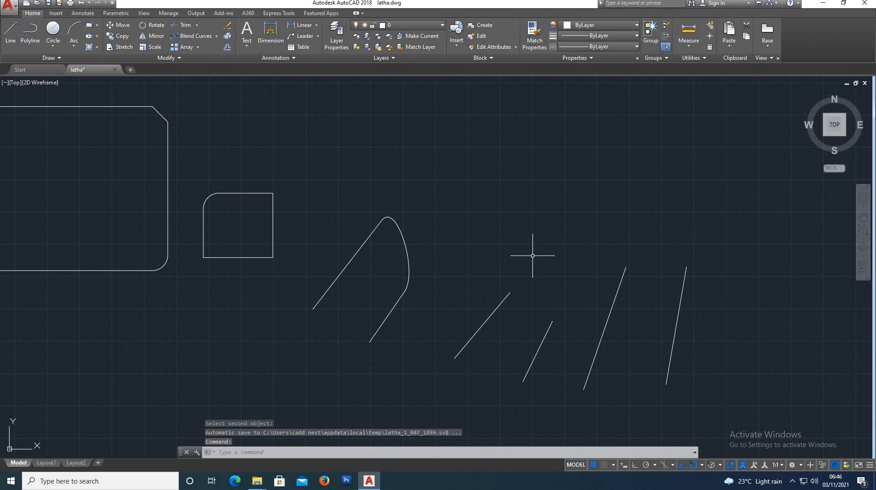
Blend the upper end of the second pair's left line with the lower end of its right line.
left_click(194, 36)
left_click(509, 292)
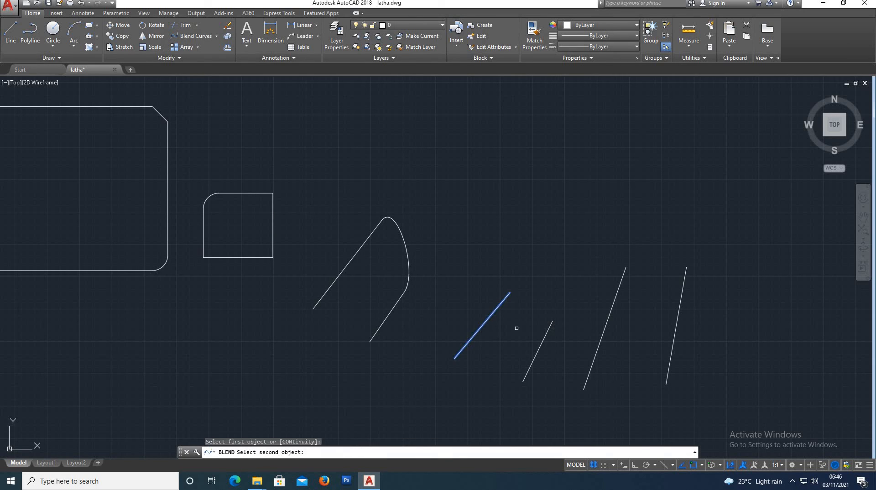
left_click(523, 379)
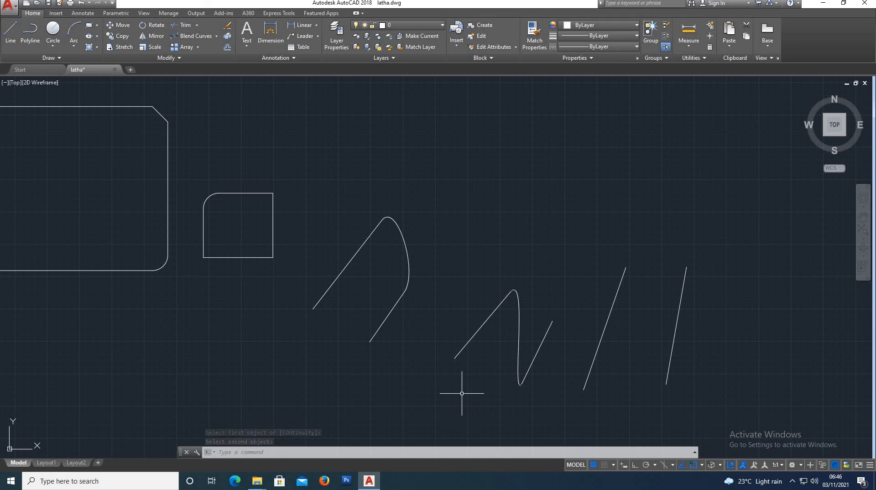
Blend the lower end of the third pair's left line with the upper end of its right line.
left_click(203, 36)
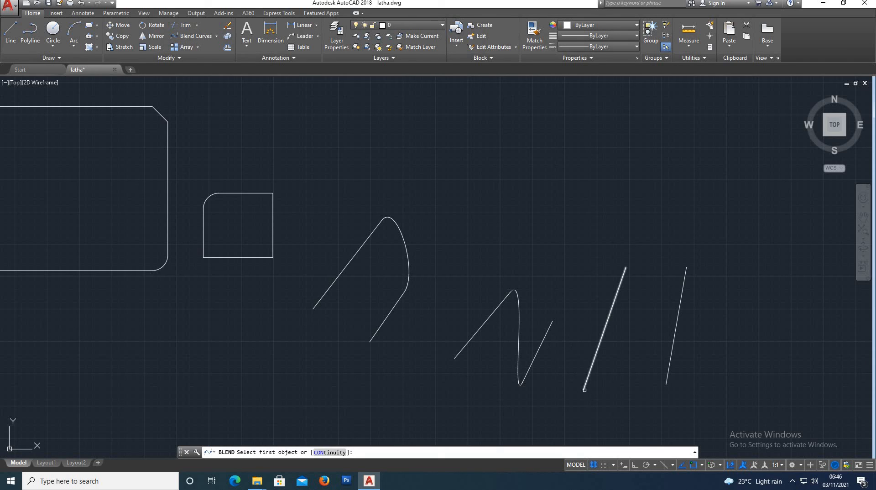
left_click(585, 386)
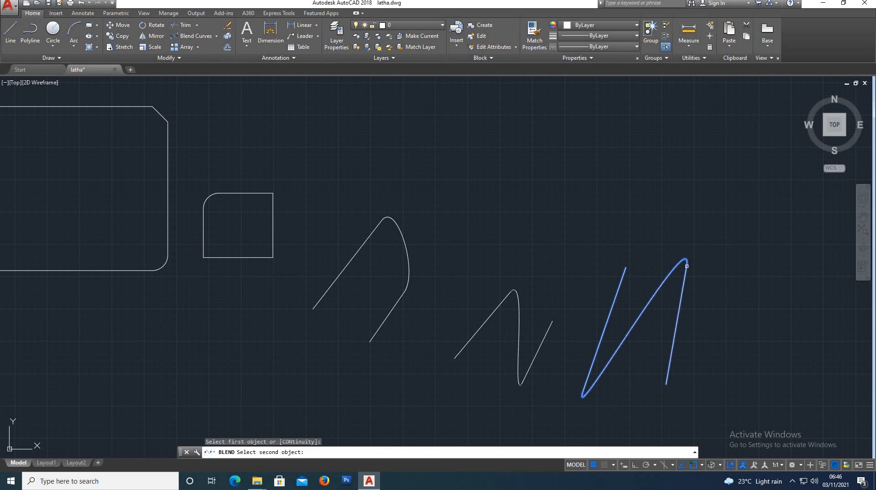
left_click(686, 269)
scroll(507, 245, "down", 2)
scroll(612, 294, "up", 2)
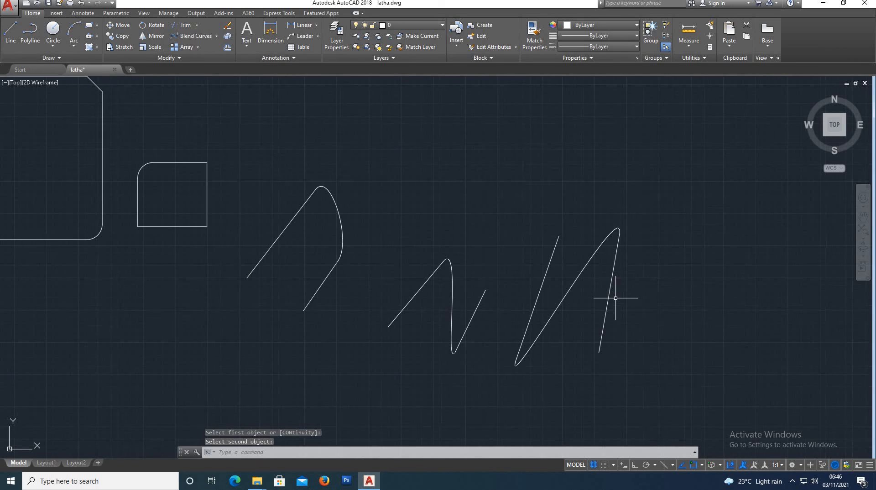